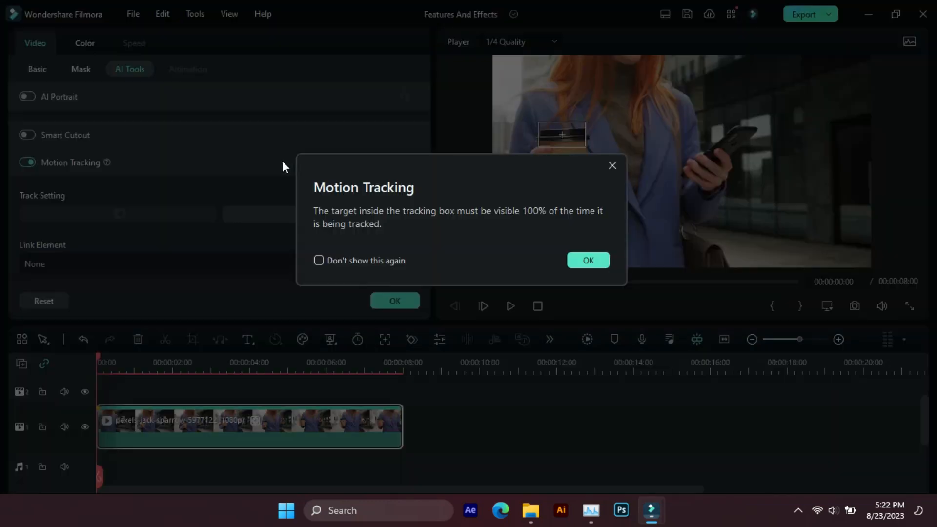
Step: Dismiss the motion tracking notice and confirm the tracking set on the coffee cup's lid
click(599, 257)
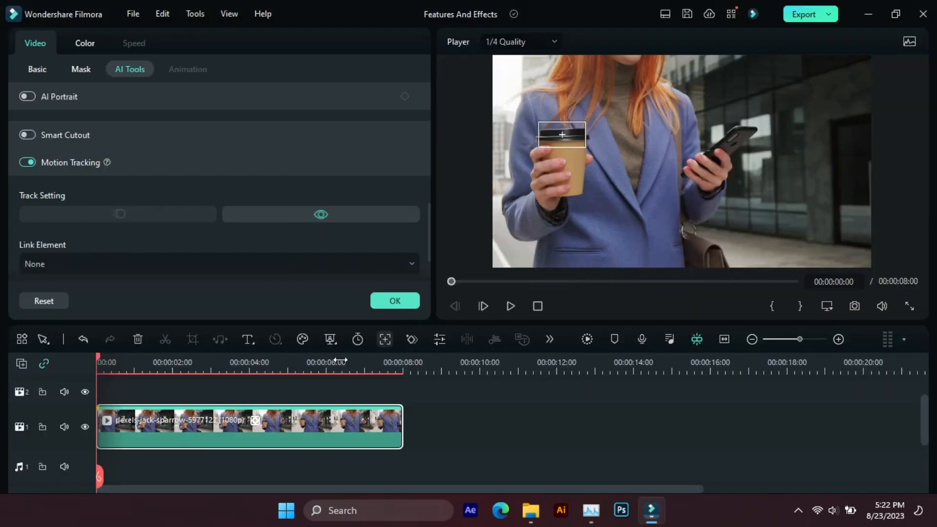
drag(248, 362, 49, 421)
click(383, 301)
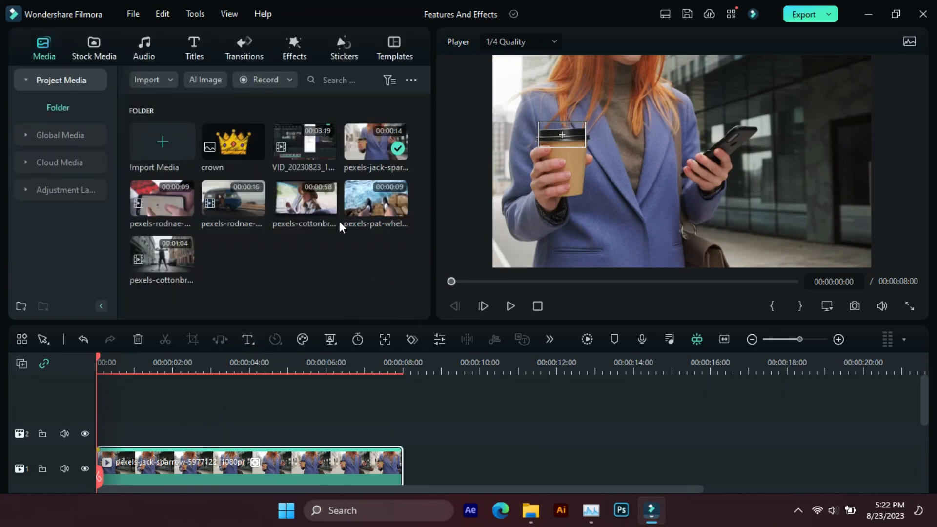
Step: Place the crown image on the track above the clip, scaled to 27.17%, rotated -6° and positioned just above the cup lid
drag(223, 154, 199, 385)
click(237, 370)
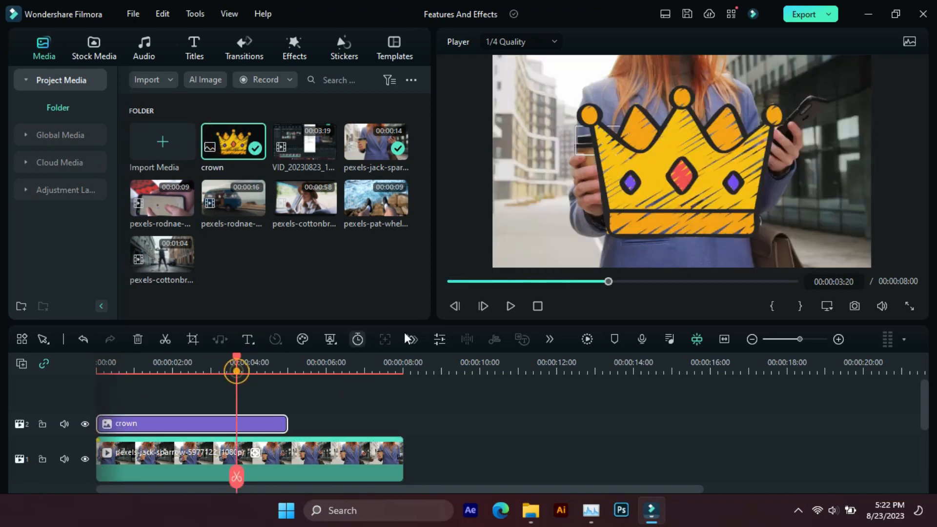
click(439, 340)
drag(123, 148, 78, 154)
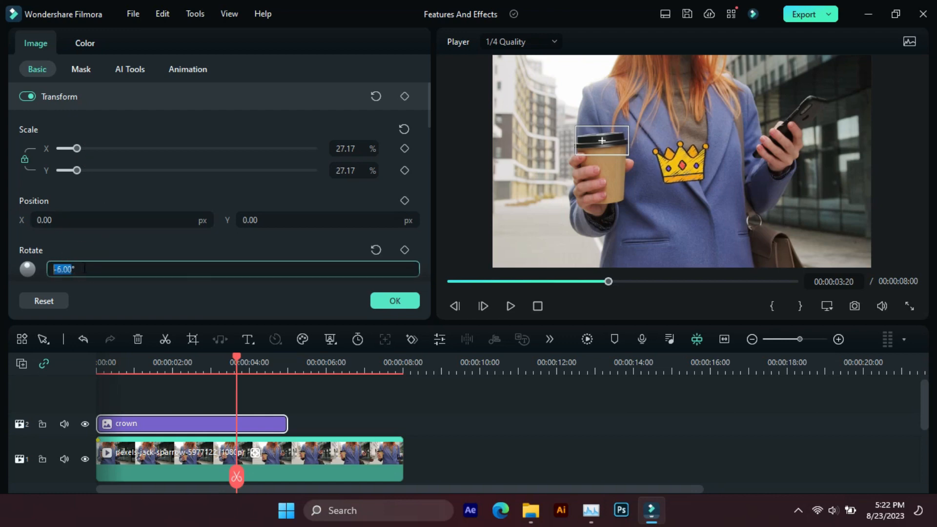
drag(699, 164, 597, 115)
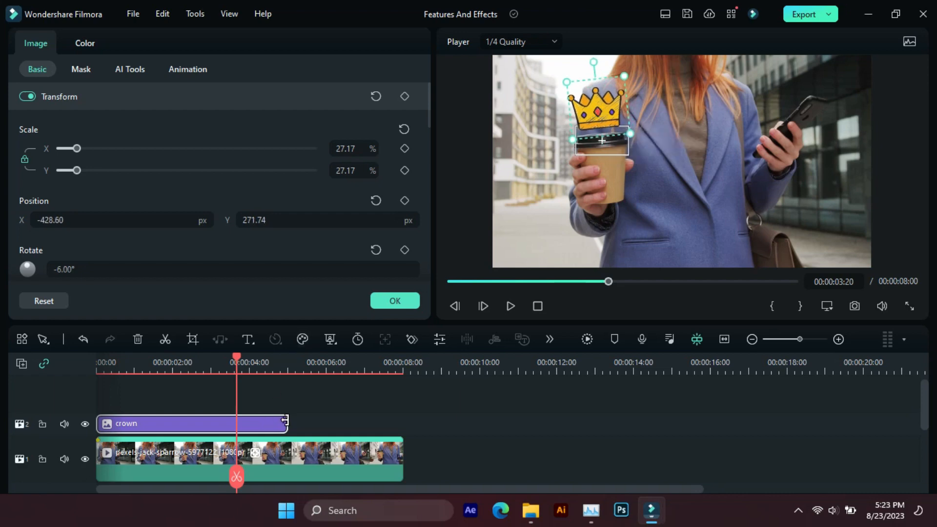
Step: Extend the crown clip to the video's end at 8 seconds and link the crown to the video's motion tracking
drag(285, 420, 403, 422)
click(312, 401)
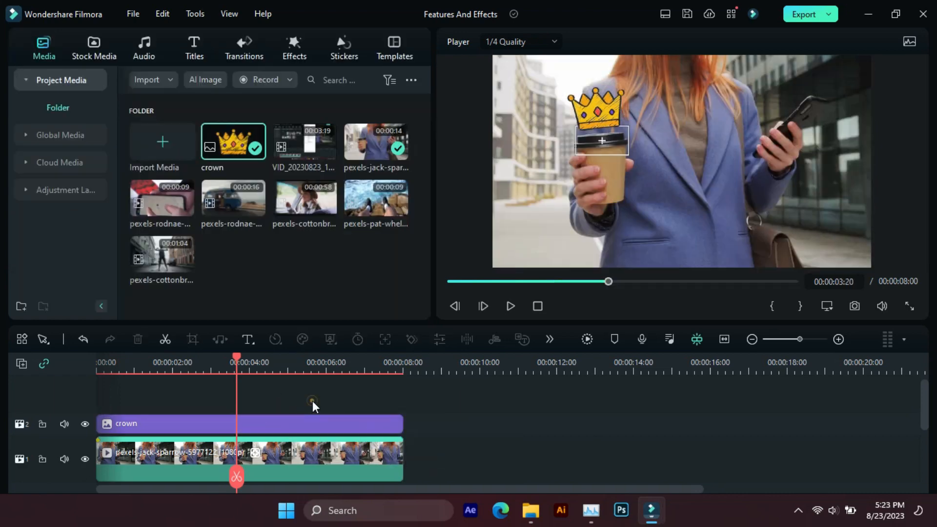
click(272, 457)
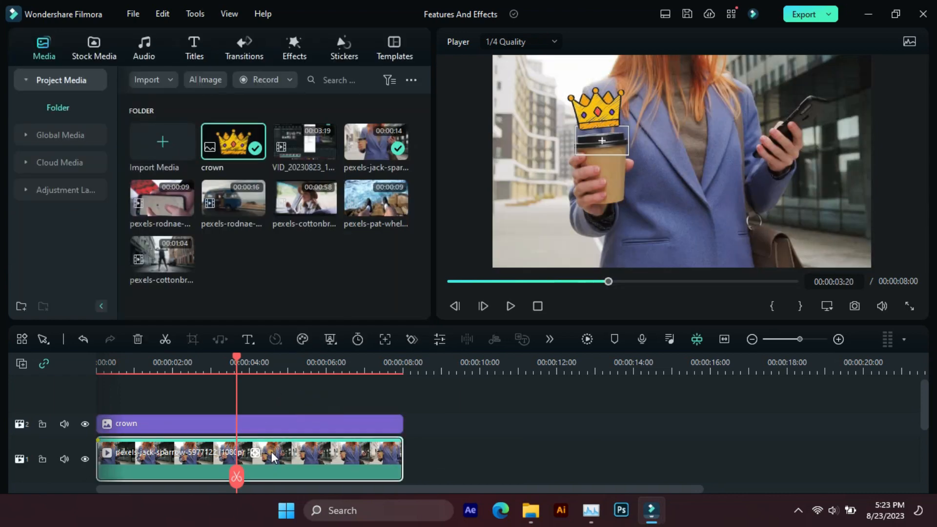
click(438, 341)
scroll(58, 162, down, 1)
click(65, 216)
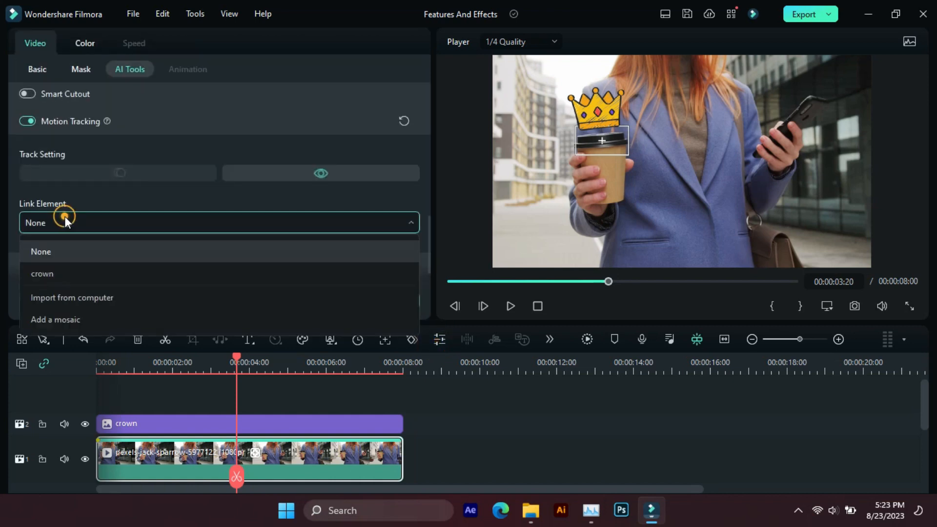
click(74, 274)
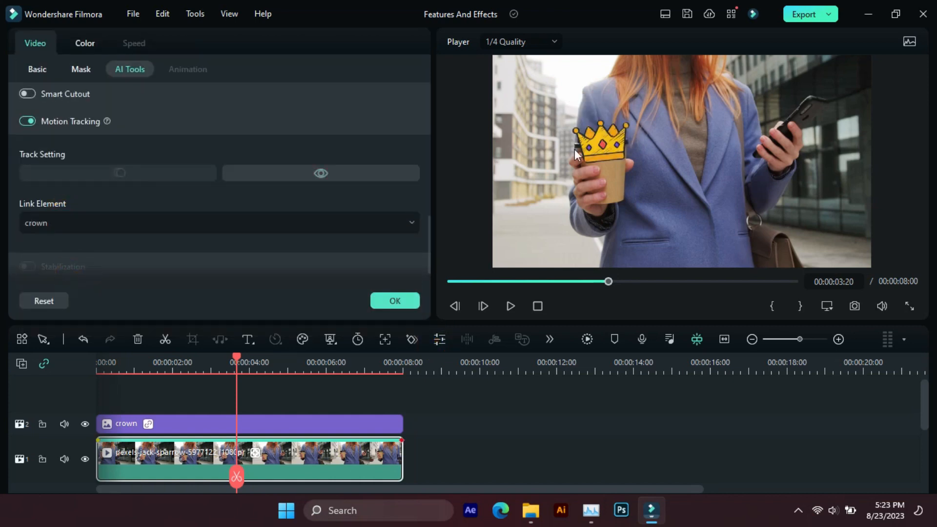
Step: Move the linked crown back above the cup lid at about X -431.38, Y 273.23 px, and play the result from the start
click(604, 144)
drag(604, 143, 598, 111)
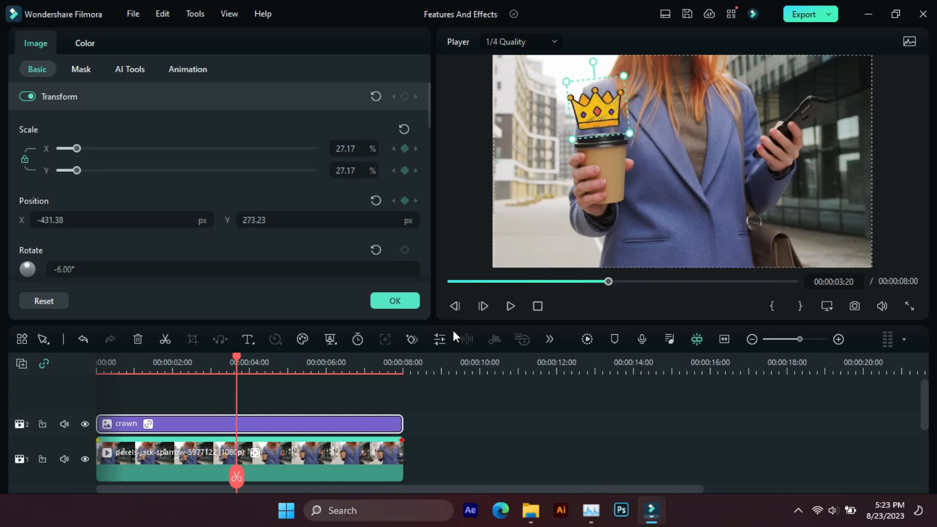
click(393, 300)
drag(235, 358, 78, 390)
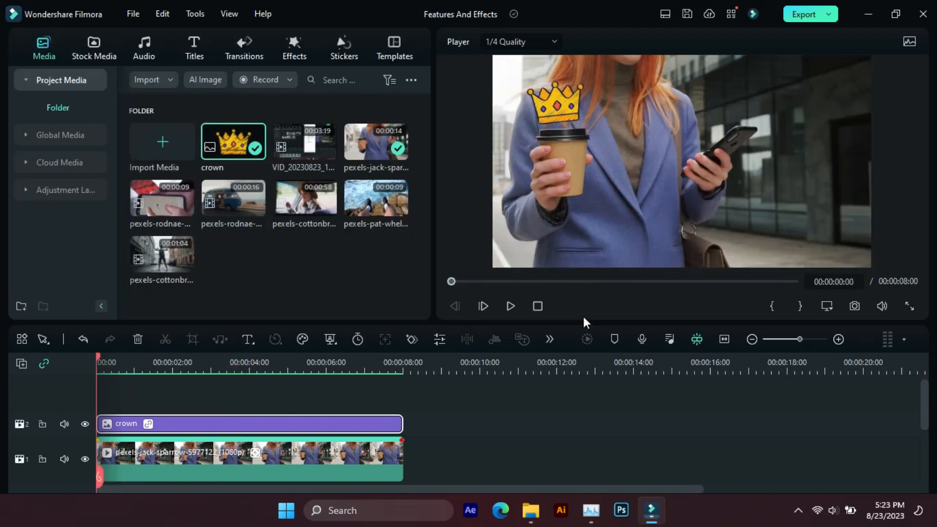
key(space)
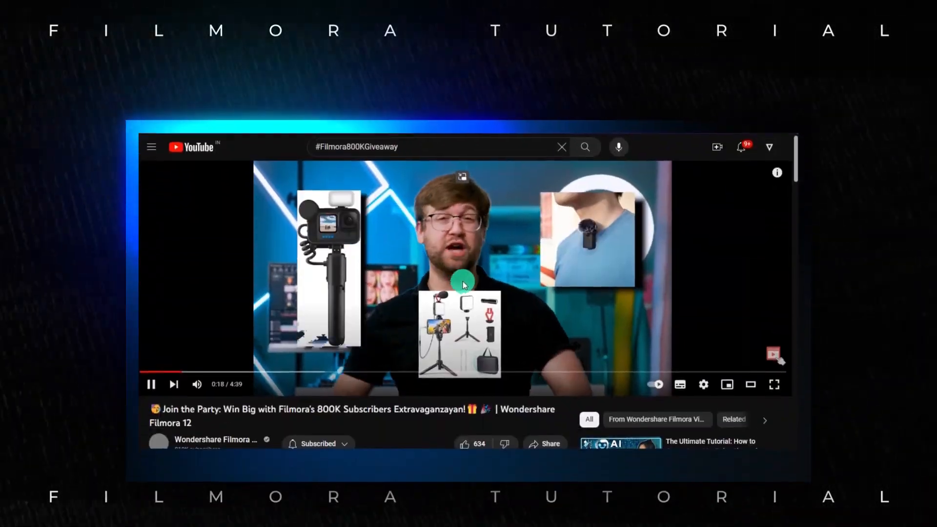
Step: On YouTube, like the Filmora 800K subscribers giveaway video, and open and close its sharing options
scroll(441, 239, down, 3)
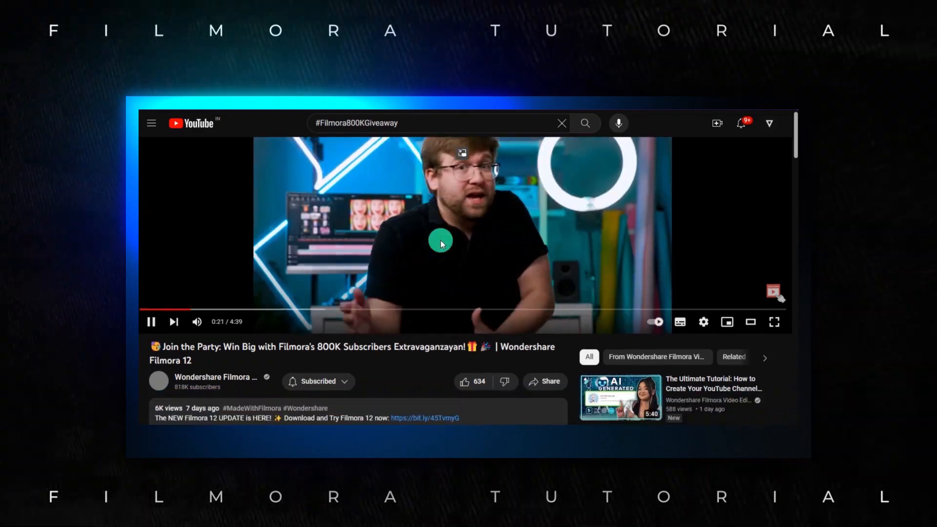
click(465, 283)
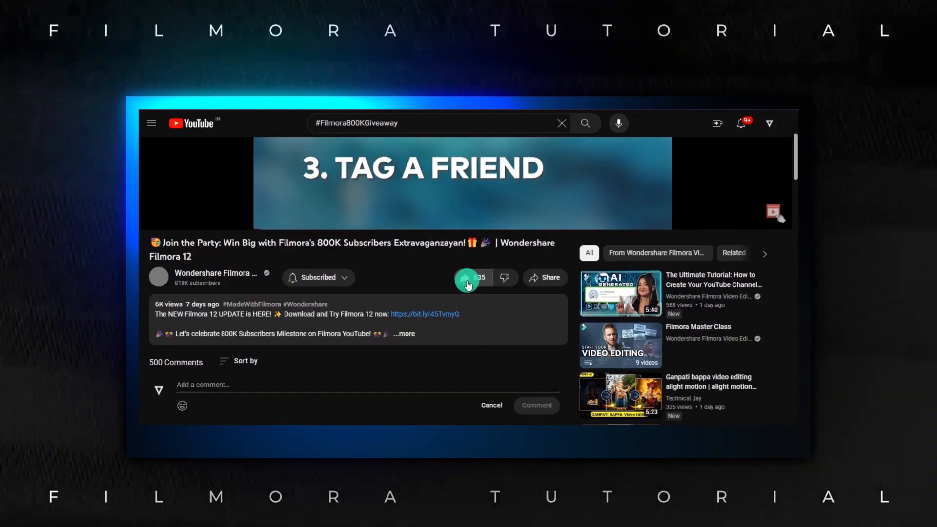
click(537, 277)
click(576, 202)
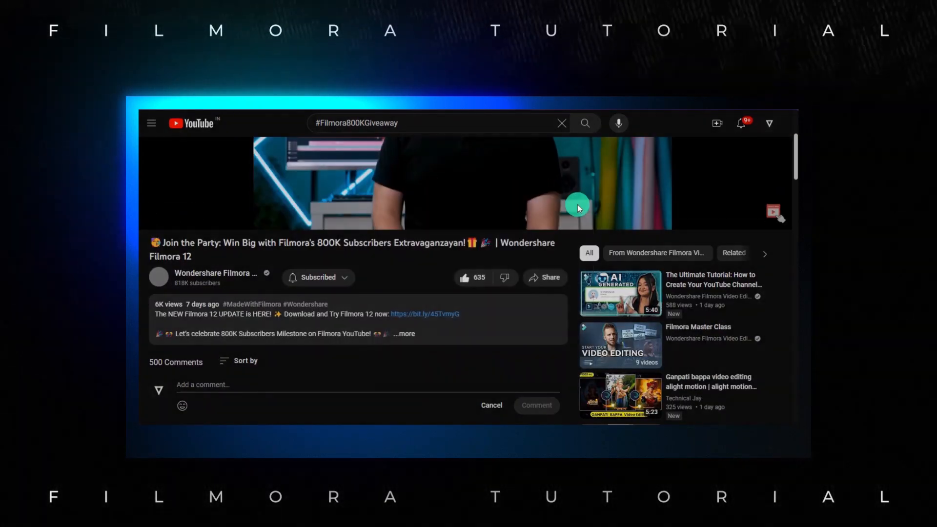
click(272, 385)
text(enter a good commment and tag @spidytuts)
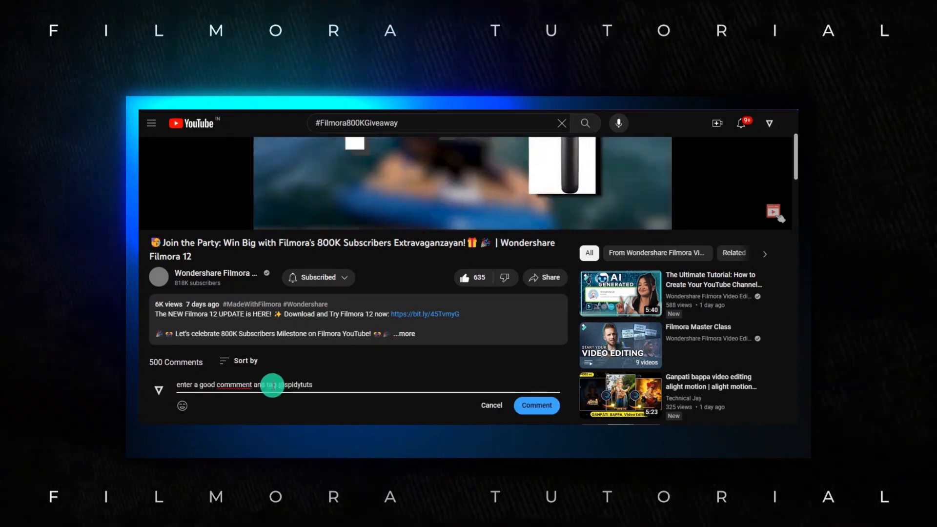
click(524, 405)
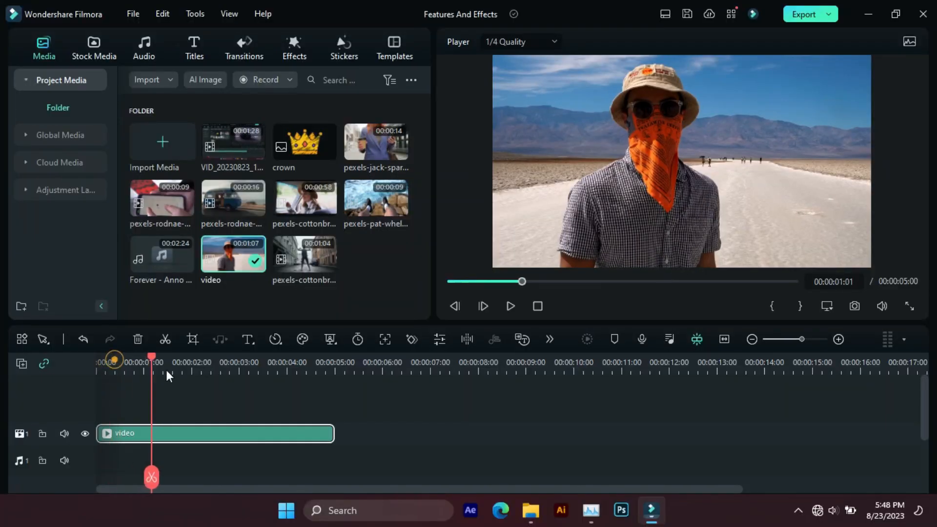
Step: In Filmora, turn on Smart Cutout for the clip of the masked man and open its cutout editor
click(123, 388)
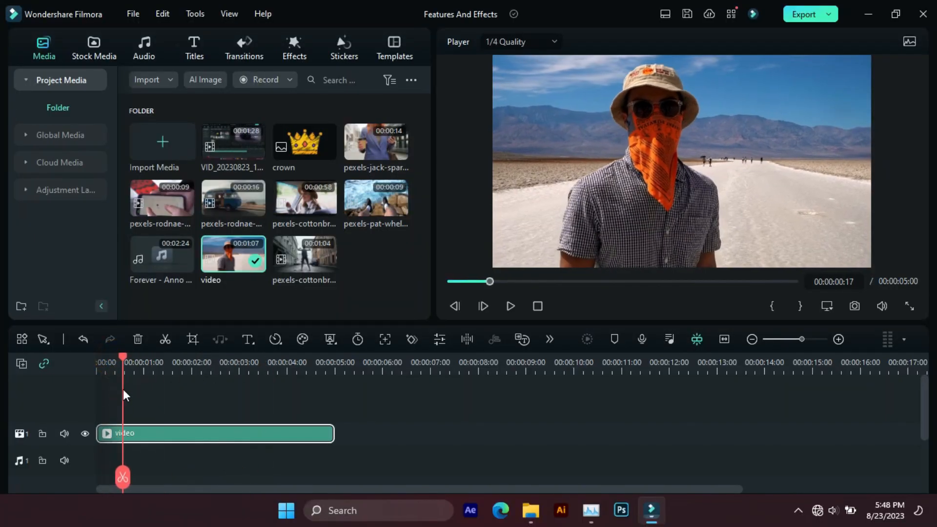
click(439, 340)
click(126, 76)
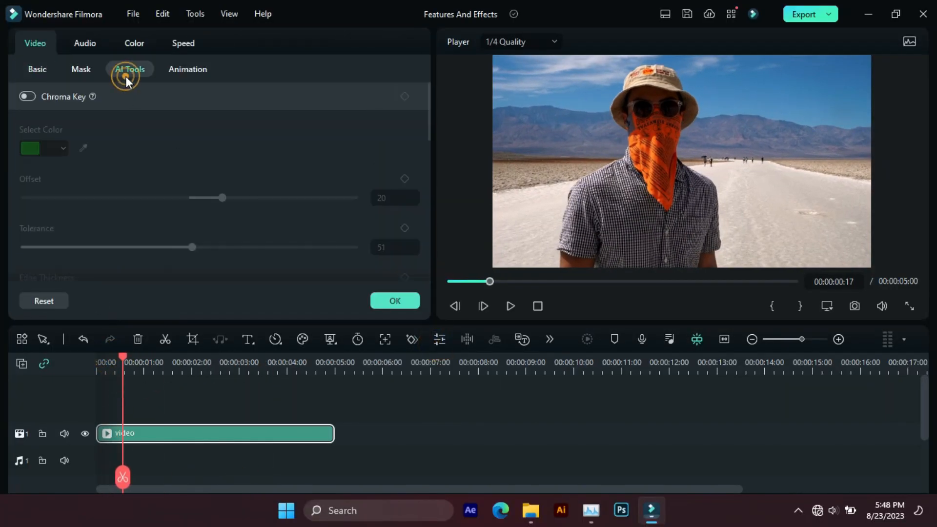
scroll(127, 186, down, 3)
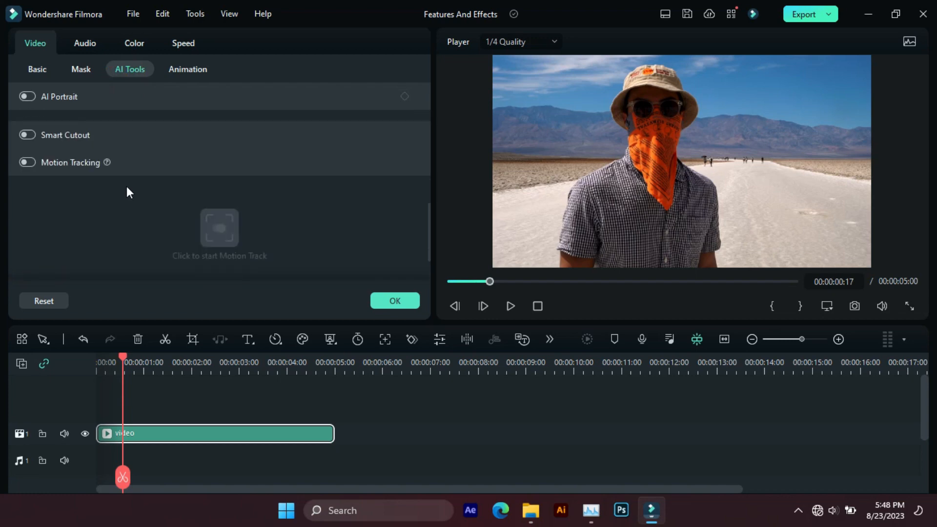
click(73, 135)
click(25, 134)
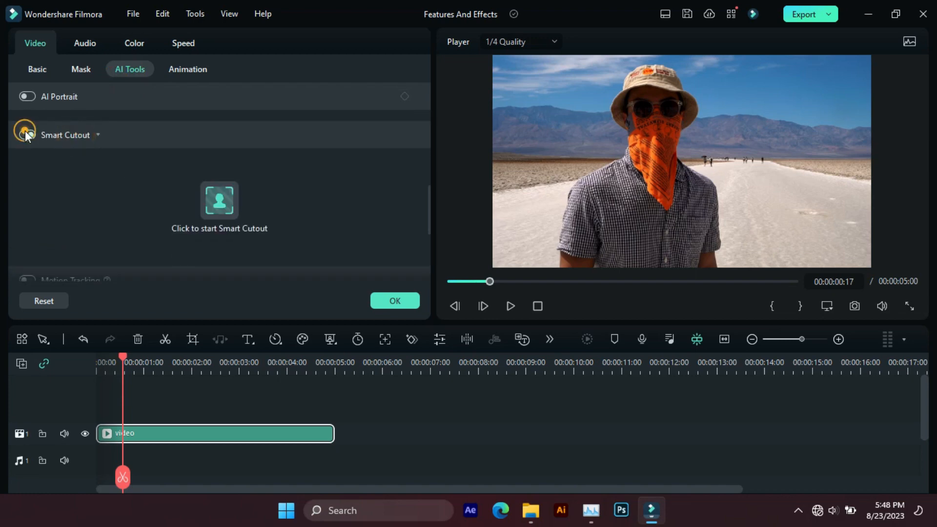
click(219, 200)
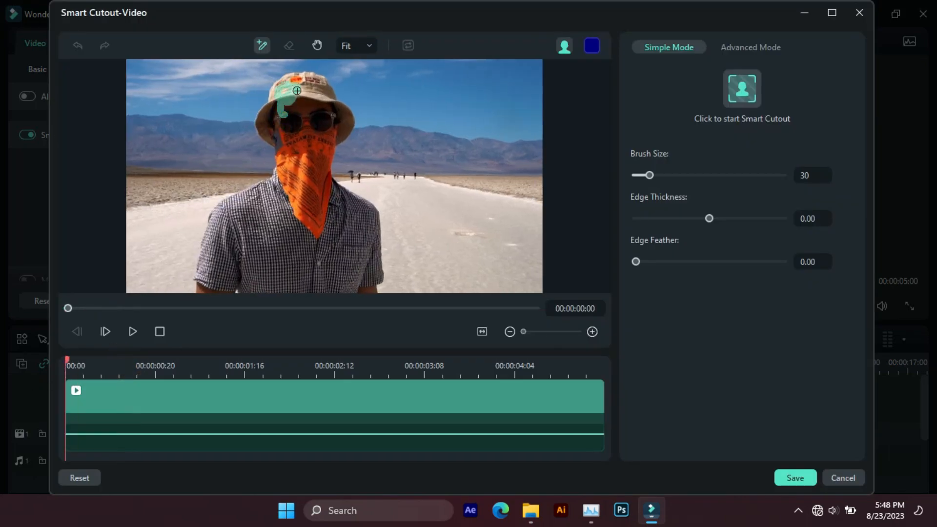
Step: Brush over the man to select him for the cutout, with edge feather 0.28 and edge thickness reset to 0.00
mouse_move(331, 119)
mouse_down()
mouse_move(300, 103)
mouse_move(290, 143)
mouse_up()
drag(241, 209, 244, 214)
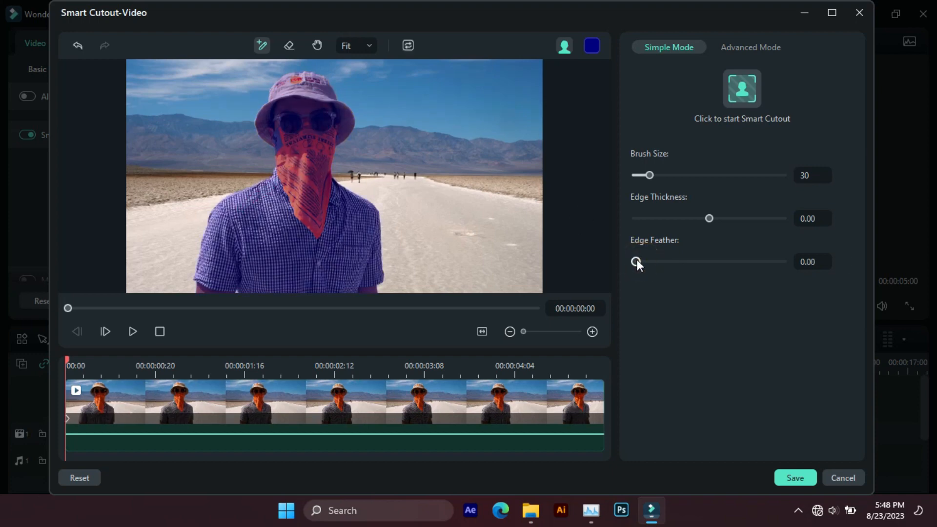
mouse_move(700, 216)
mouse_down()
mouse_move(742, 228)
mouse_move(702, 224)
mouse_up()
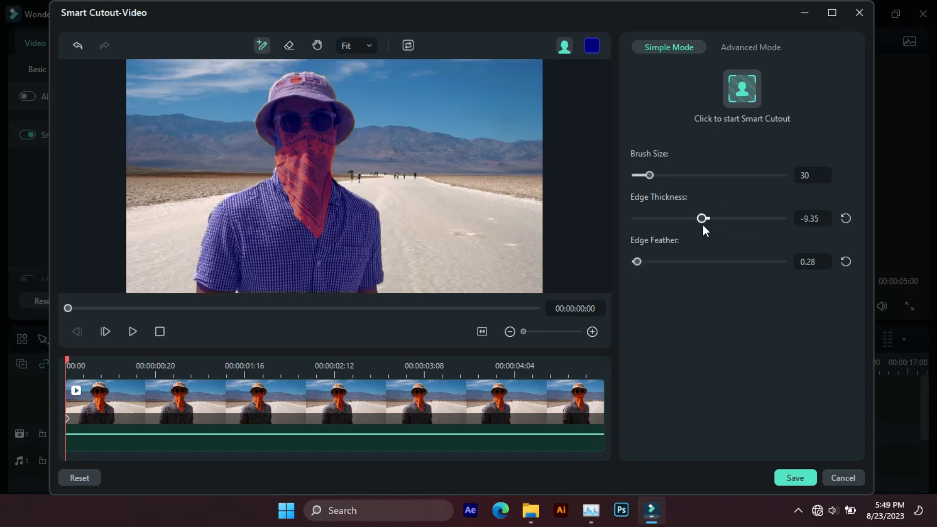
click(845, 218)
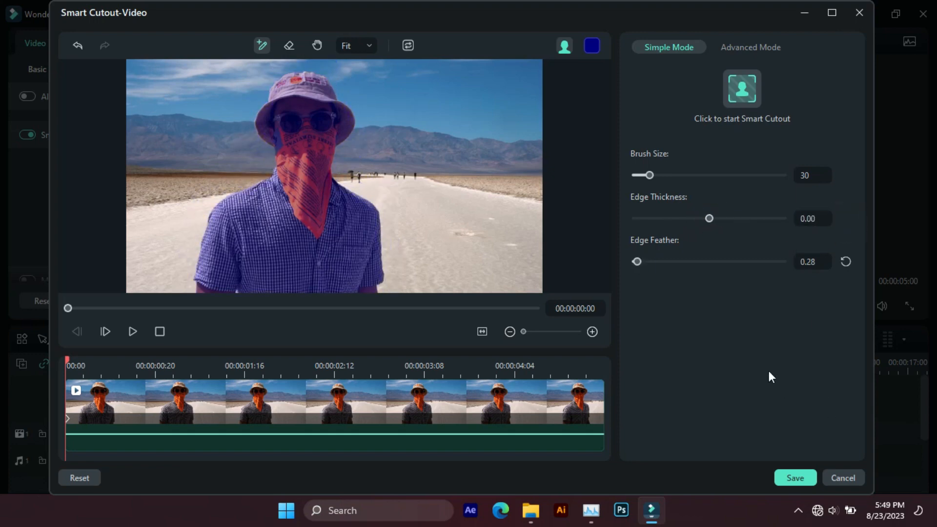
Step: Process and save the Smart Cutout for the whole clip, apply it, and check the result along the timeline
click(741, 86)
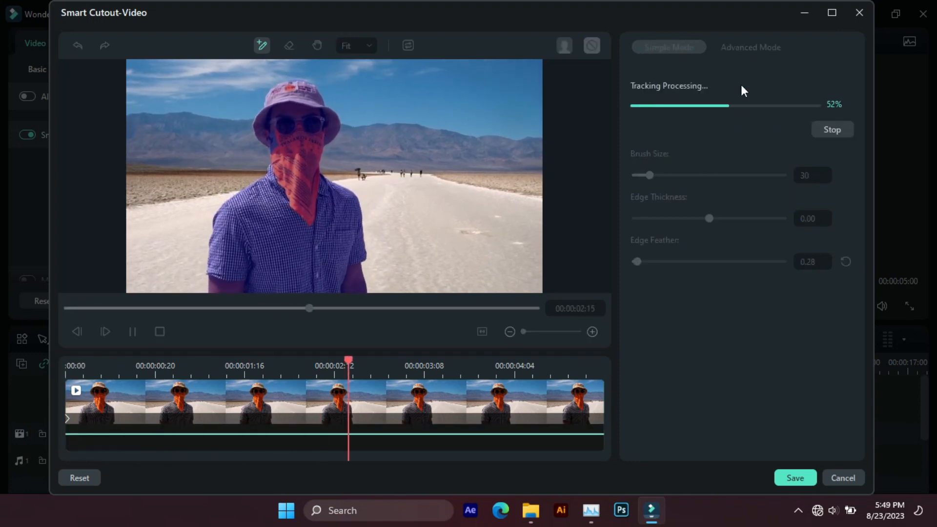
click(793, 476)
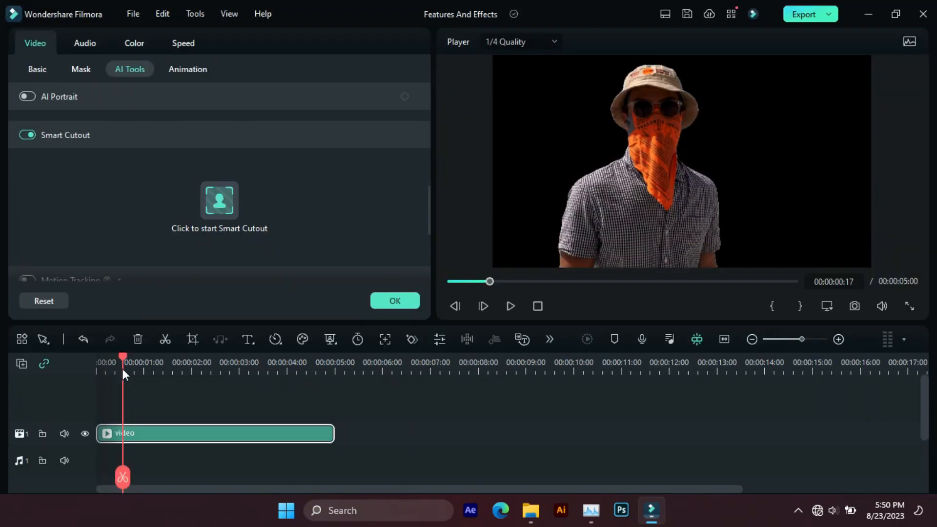
click(391, 300)
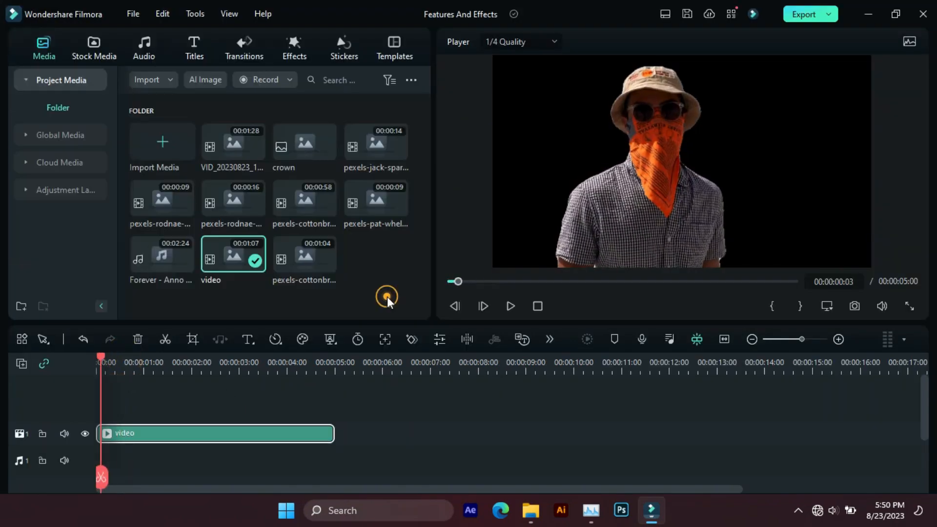
click(107, 361)
click(205, 370)
drag(261, 376, 300, 377)
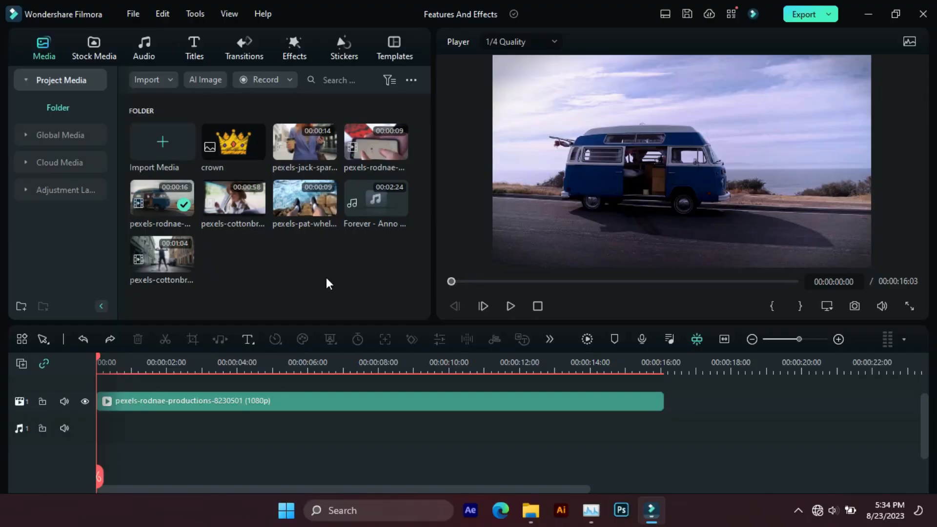
Step: Add the Forever audio file to the audio track under the van clip and stretch its end to about 00:03:40:27
drag(367, 203, 98, 424)
scroll(268, 382, down, 5)
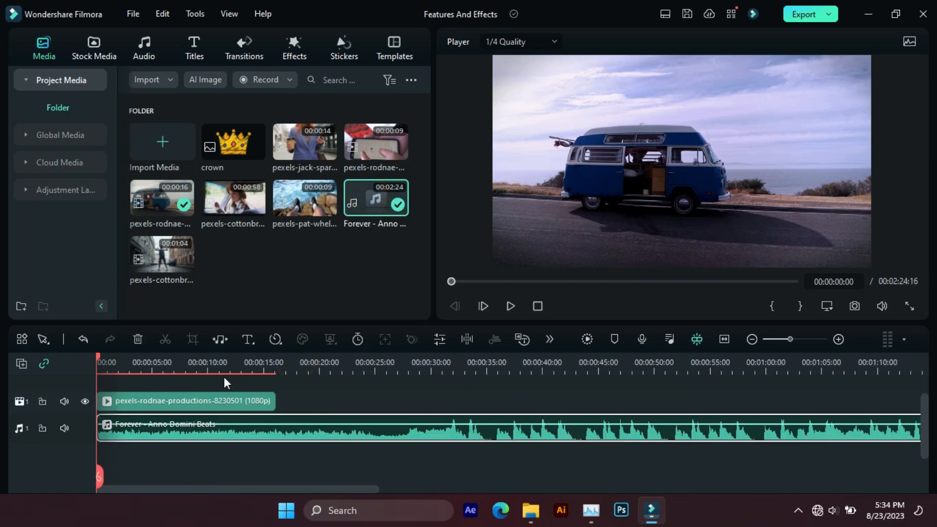
scroll(180, 379, down, 2)
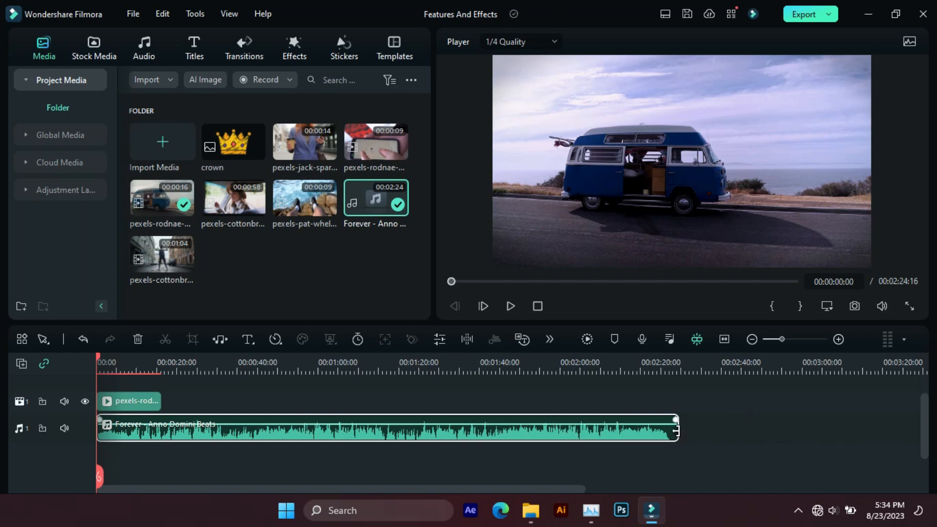
click(676, 431)
drag(679, 432, 862, 435)
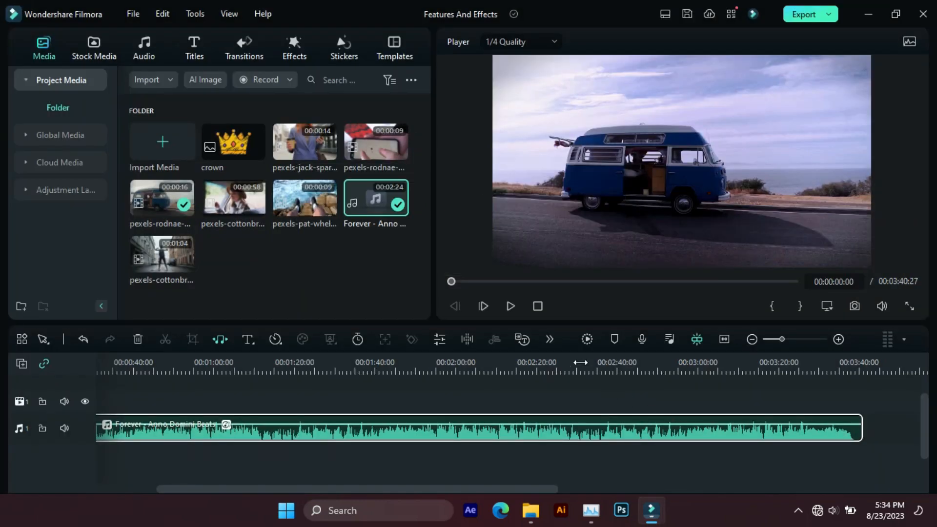
click(560, 364)
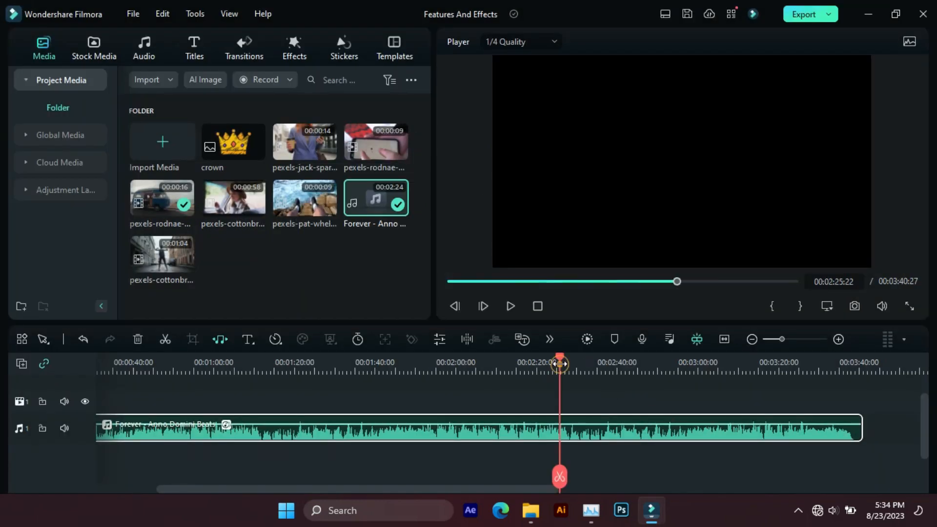
drag(561, 362, 555, 391)
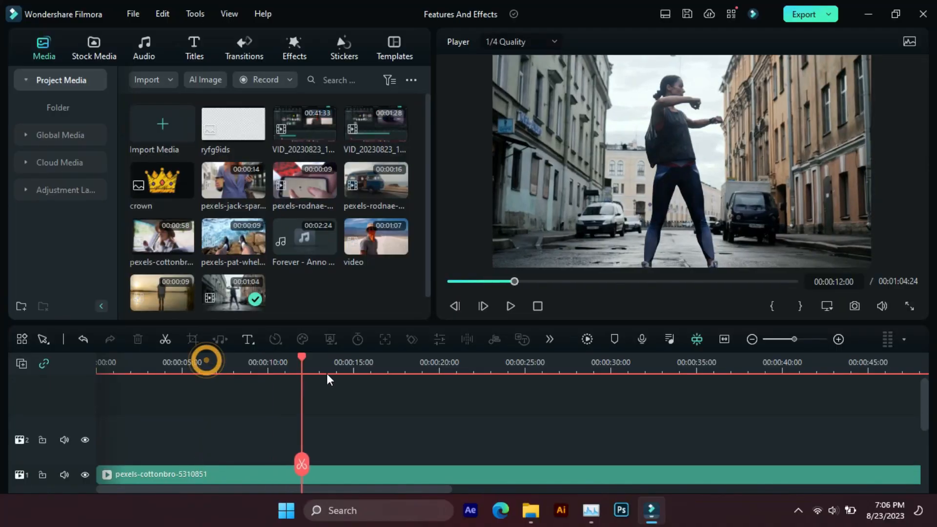
Step: Place an adjustment layer preset on the track above the pexels-cottonbro-5310851 clip and extend its end to about 37 seconds
drag(327, 373, 185, 391)
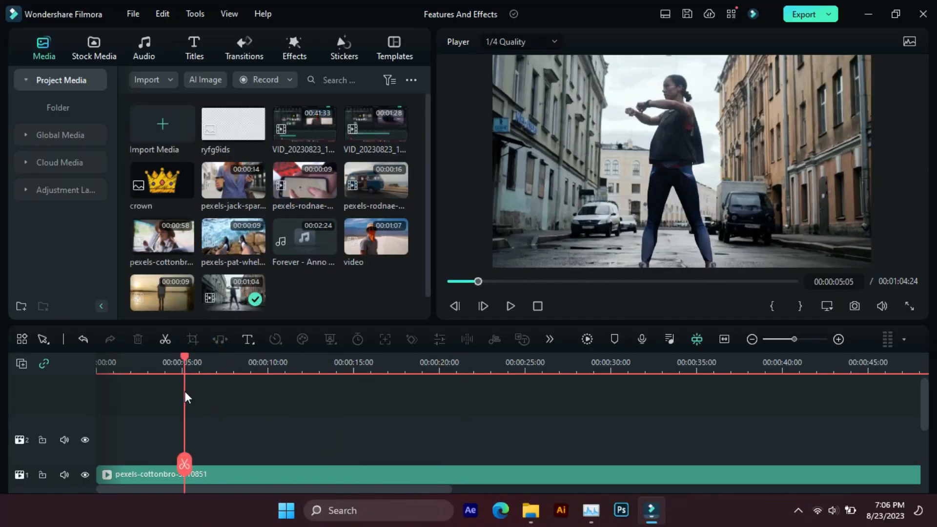
click(66, 191)
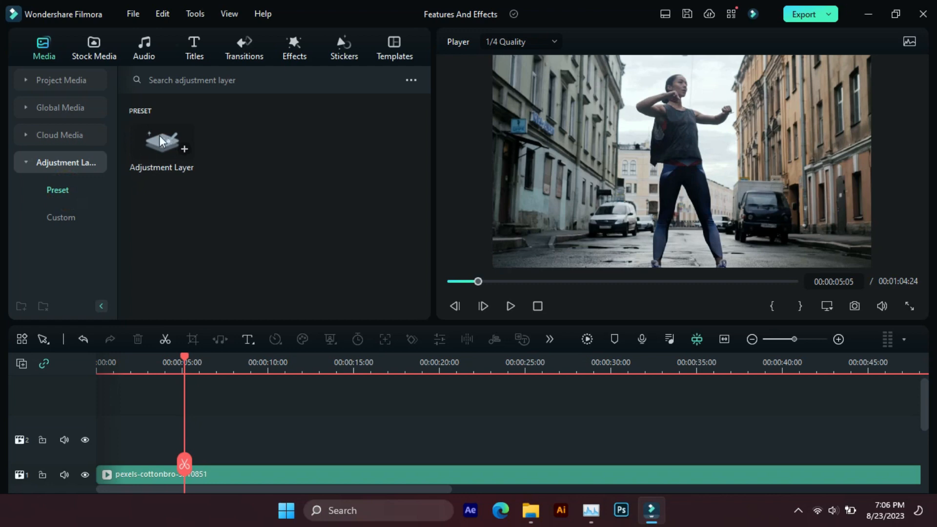
drag(161, 141, 113, 453)
drag(181, 439, 732, 401)
drag(329, 362, 266, 405)
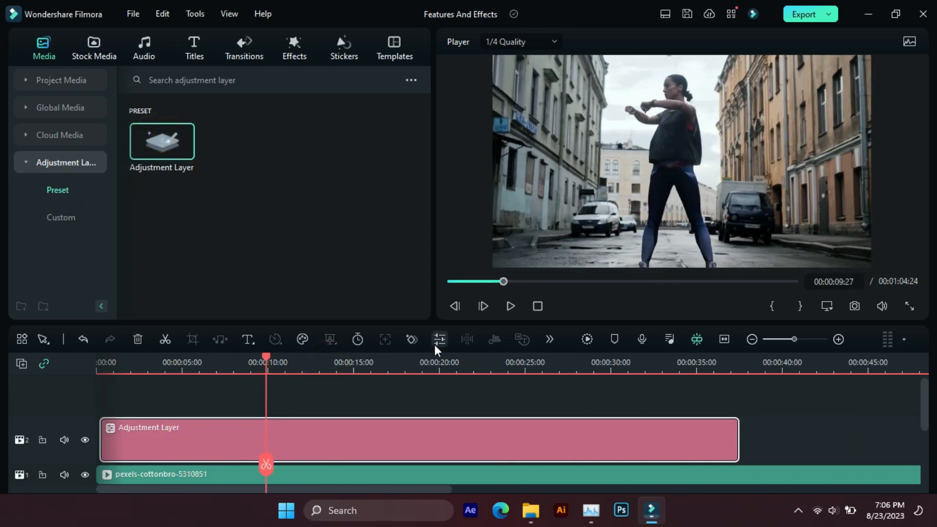
Step: Apply the downloaded Glitch Effect 17 to the adjustment layer and preview it along the timeline
click(291, 43)
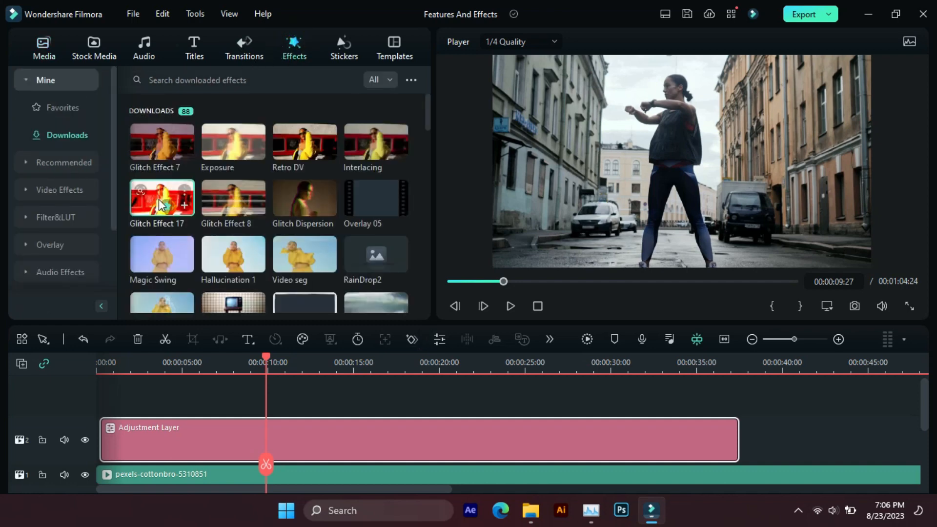
drag(161, 197, 183, 441)
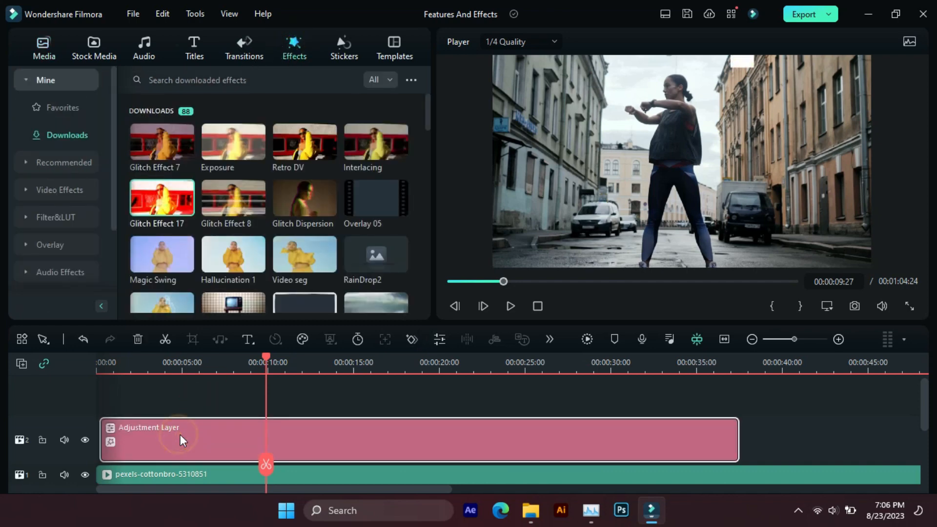
drag(259, 382, 317, 381)
Step: Add the Overlay 03 effect to the adjustment layer and preview the framed footage along the timeline
scroll(305, 262, down, 4)
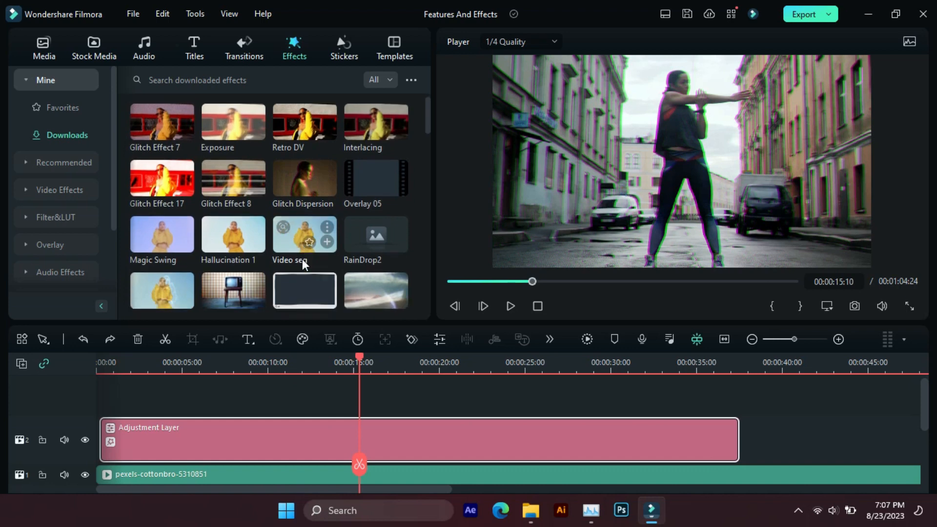
scroll(303, 270, down, 1)
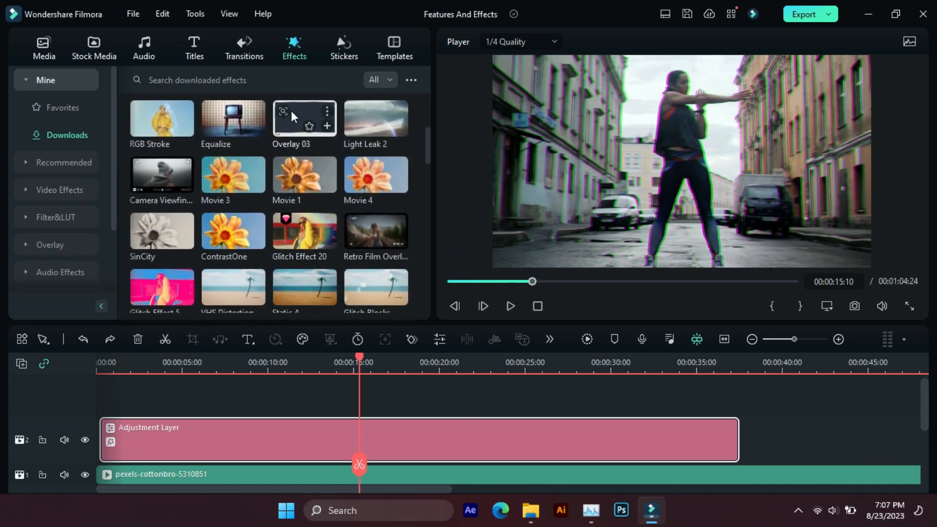
drag(291, 116, 199, 431)
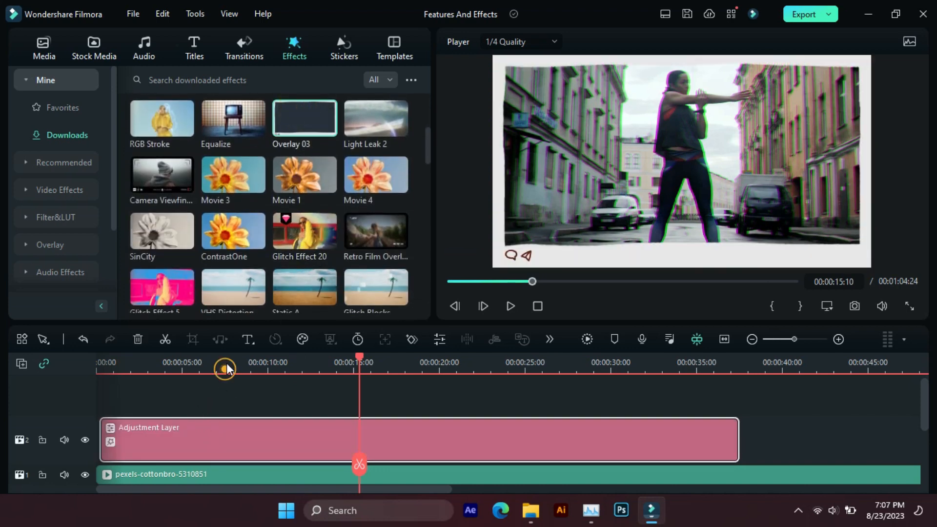
drag(226, 369, 312, 370)
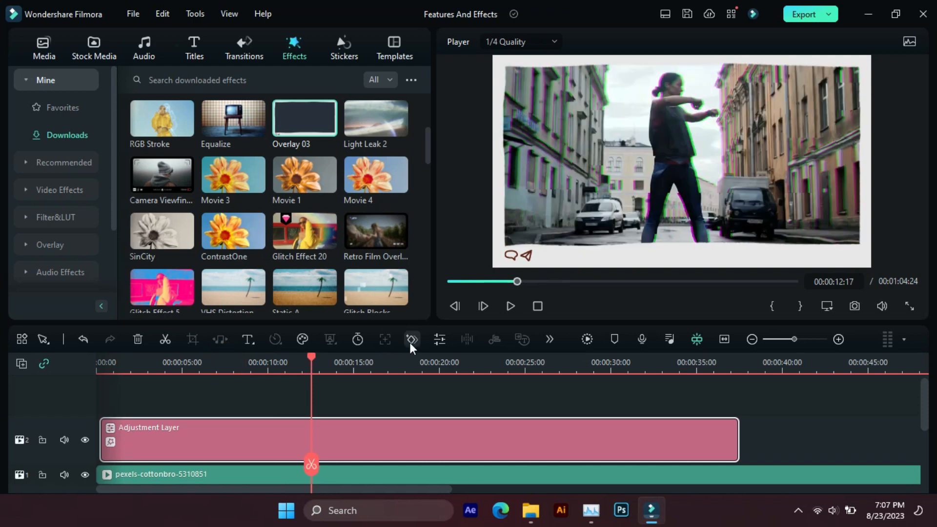
Step: In the adjustment layer's video effect settings, move Overlay 03 above Glitch Effect 17 and check the new order in playback
click(440, 339)
click(71, 96)
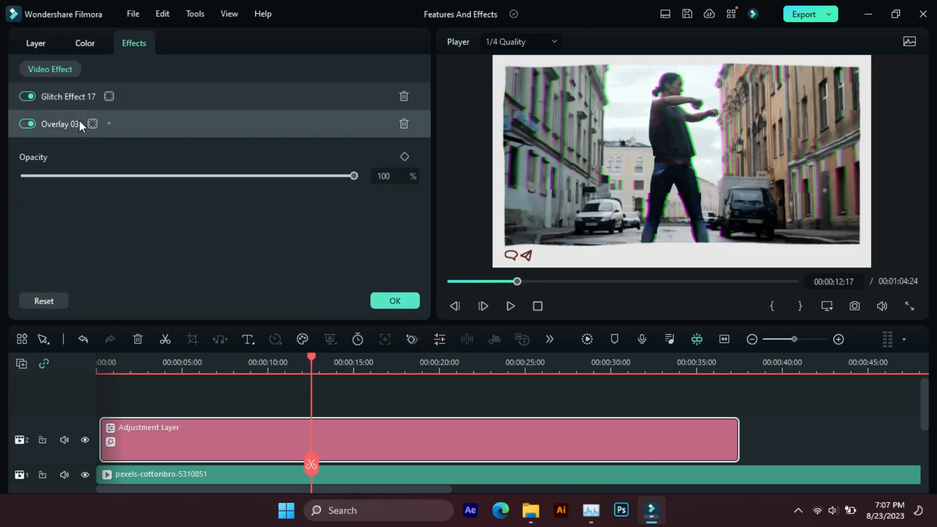
click(74, 118)
mouse_move(77, 95)
mouse_down()
mouse_move(81, 139)
mouse_move(79, 88)
mouse_up()
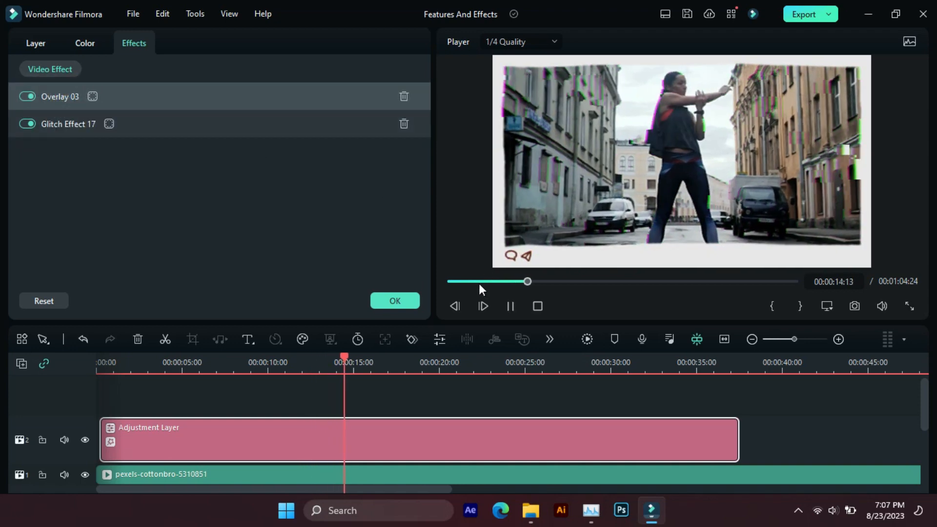
key(space)
click(72, 128)
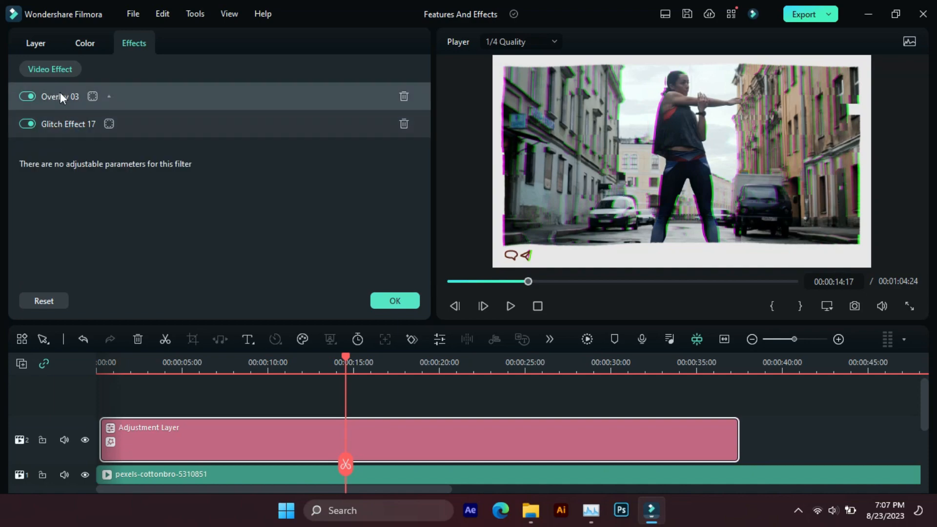
click(65, 94)
click(64, 96)
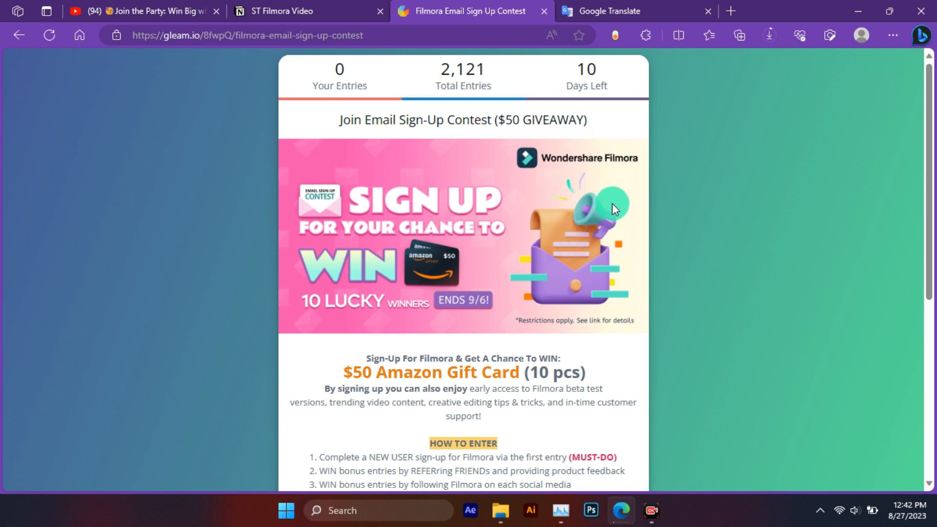
Step: In the web browser, expand the Refer Friends For Extra Entries option on the Filmora Email Sign Up Contest page
scroll(610, 213, down, 5)
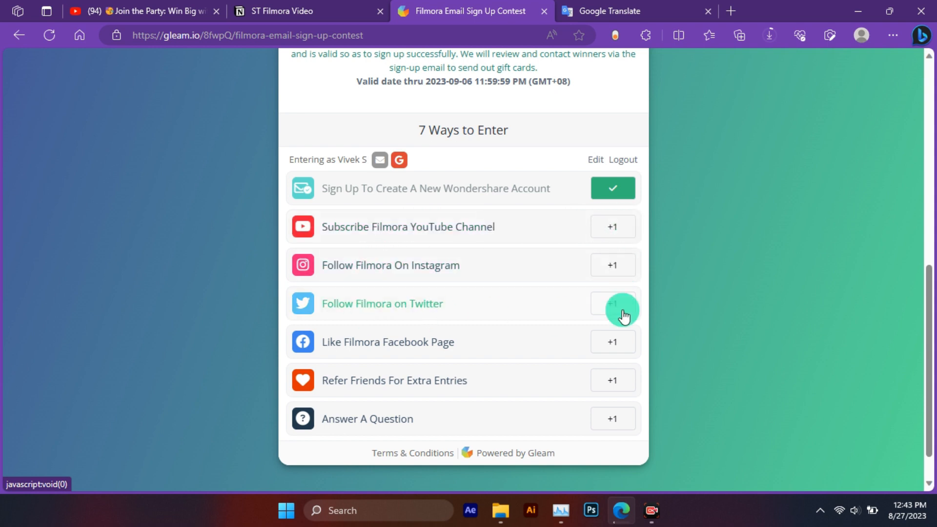
click(401, 383)
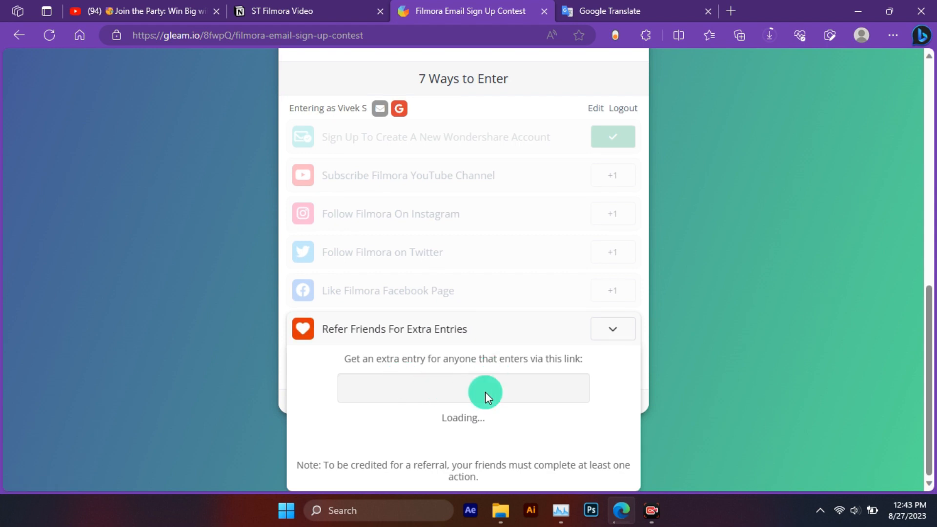